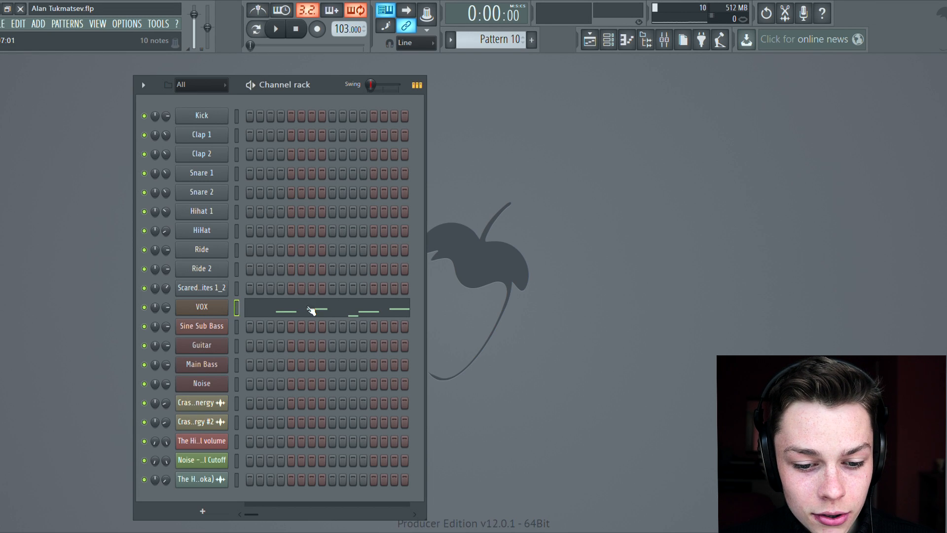
Examine the VOX notes in the piano roll and the song arrangement in the playlist, and play Pattern 10
{"action": "left_click", "coordinate": [306, 306]}
{"action": "left_click_drag", "start_coordinate": [405, 72], "coordinate": [588, 74]}
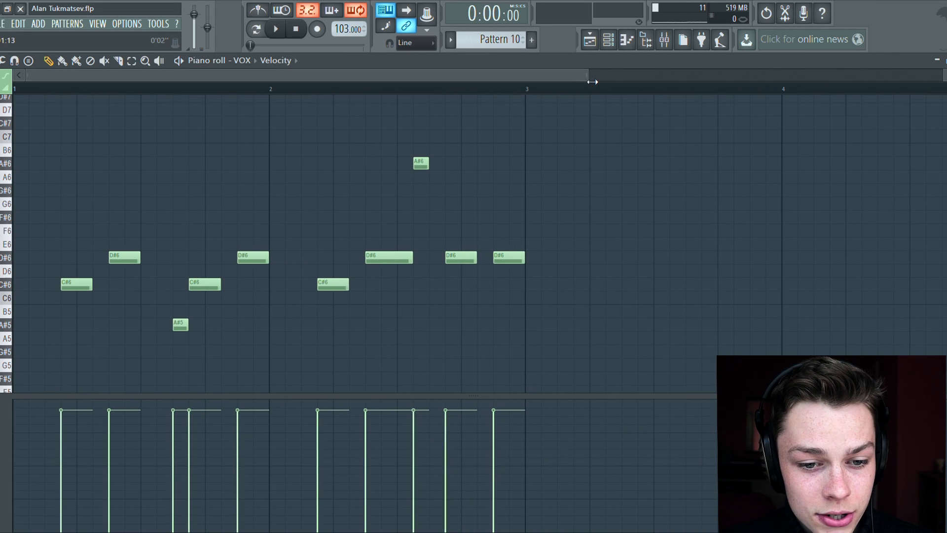
{"action": "left_click", "coordinate": [594, 40]}
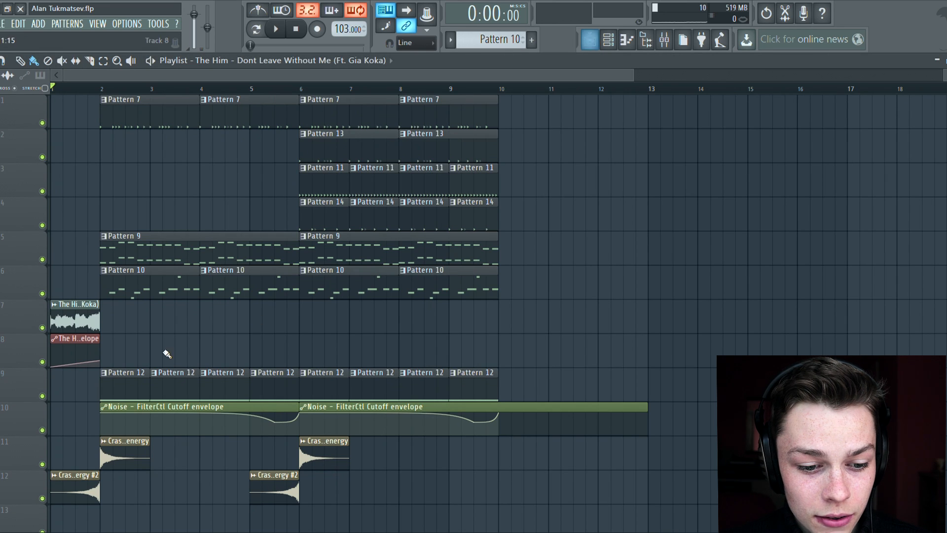
{"action": "left_click_drag", "start_coordinate": [211, 320], "coordinate": [100, 316]}
{"action": "left_click", "coordinate": [946, 60]}
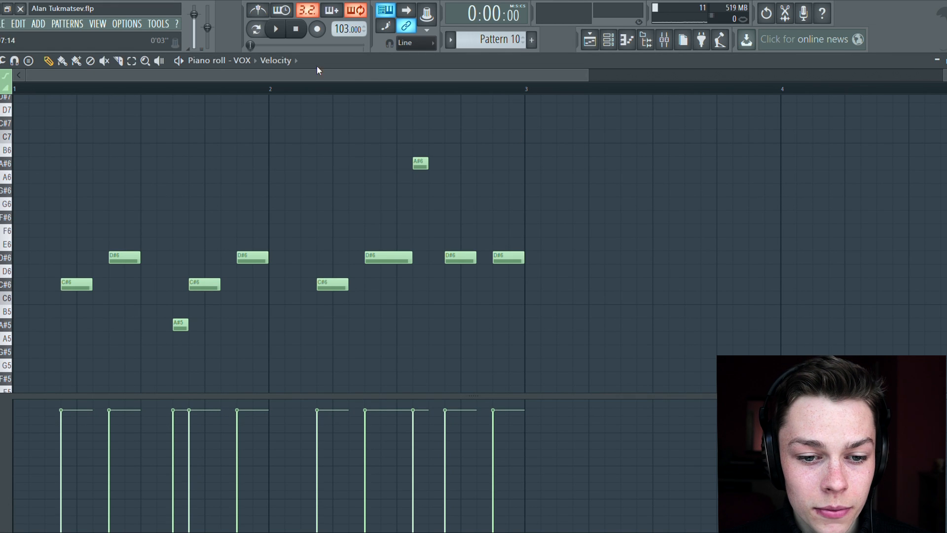
{"action": "key", "text": "space"}
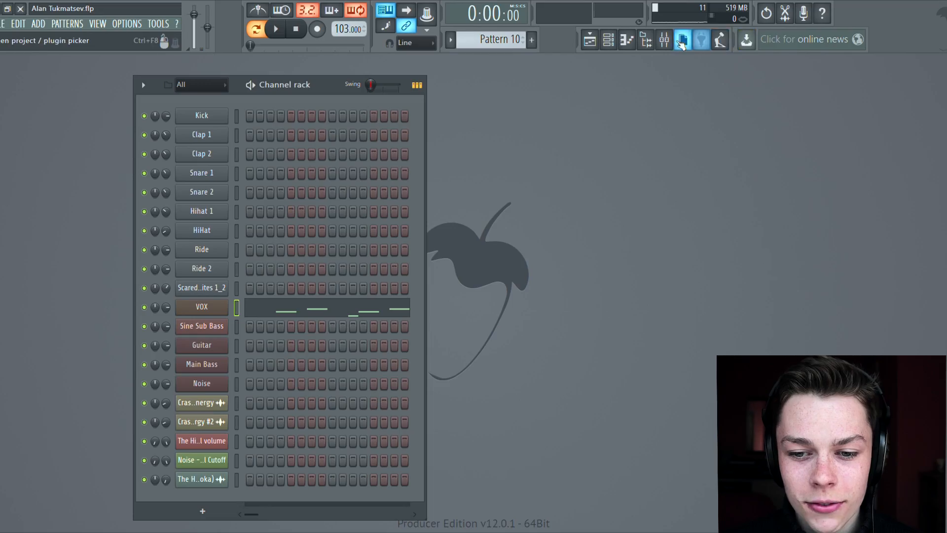
Review the effects chain on the VOX mixer track, bypass its effects, and play Pattern 10 dry
{"action": "left_click", "coordinate": [674, 44]}
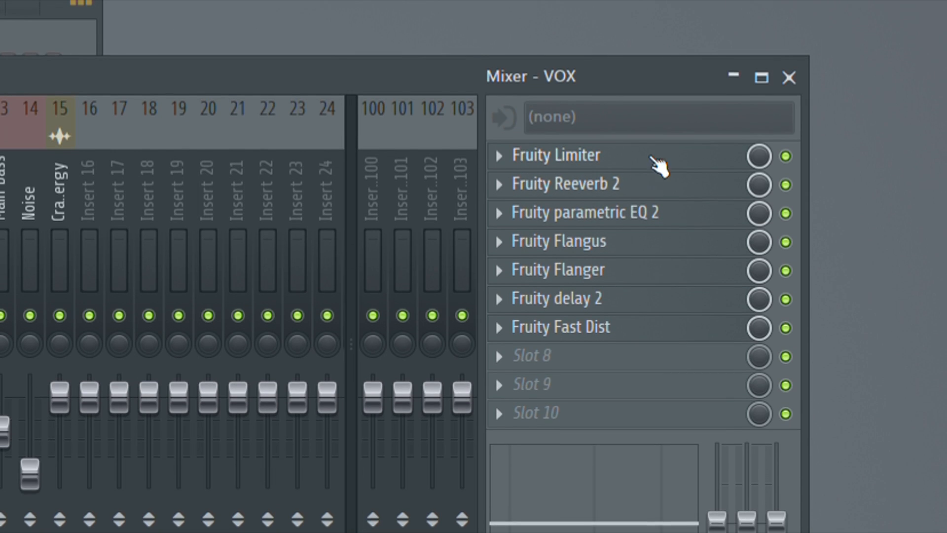
{"action": "left_click", "coordinate": [790, 87]}
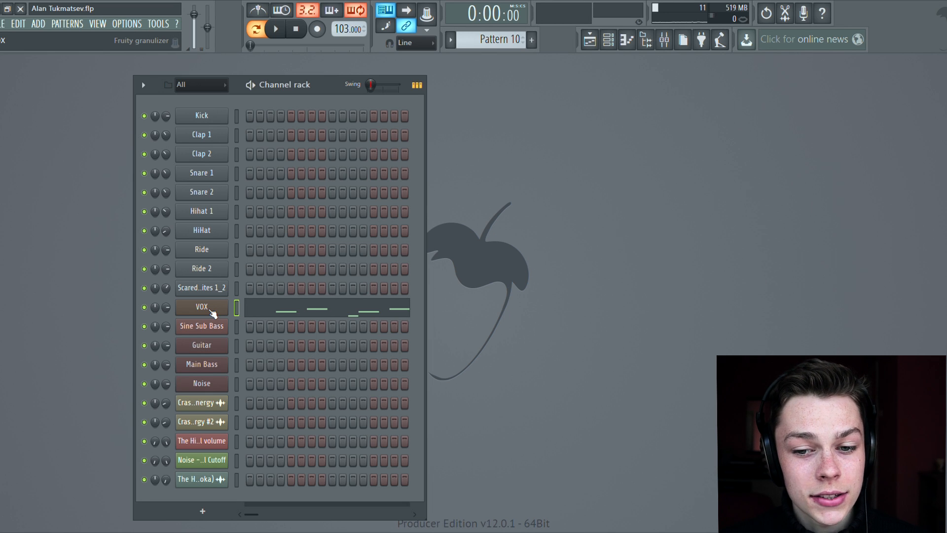
{"action": "left_click", "coordinate": [665, 48]}
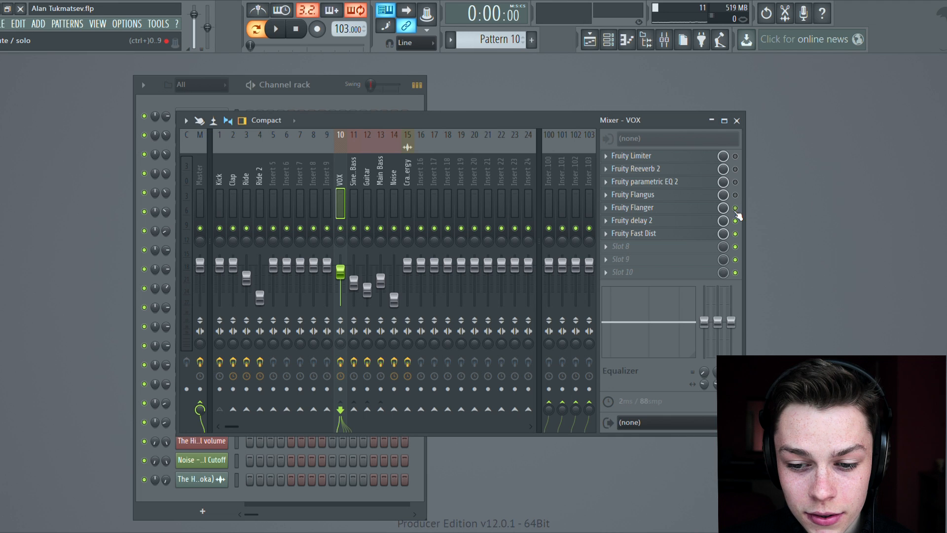
{"action": "left_click", "coordinate": [737, 120]}
{"action": "key", "text": "space"}
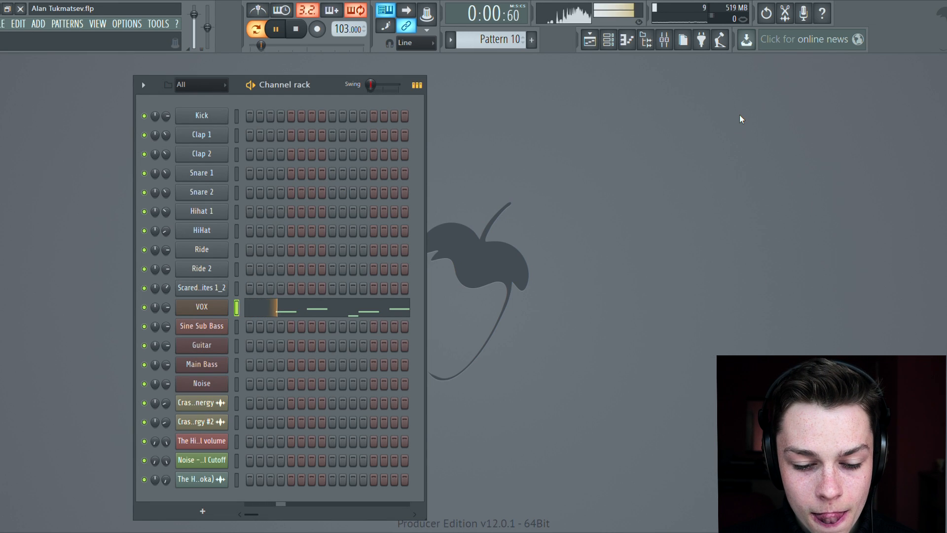
{"action": "key", "text": "space"}
Open the Scared of Satillites 1_2 sample in Edison and listen to the full vocal recording
{"action": "left_click", "coordinate": [215, 287]}
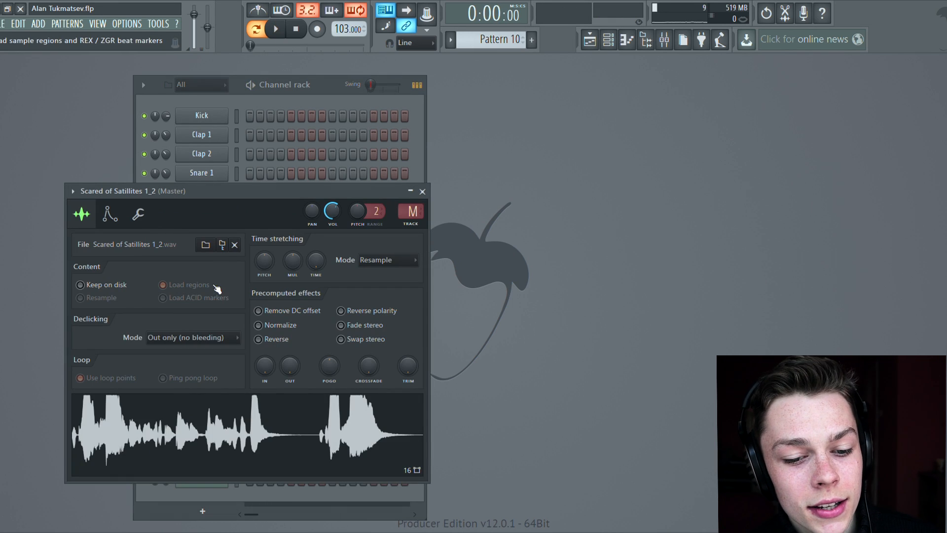
{"action": "left_click_drag", "start_coordinate": [251, 189], "coordinate": [509, 170]}
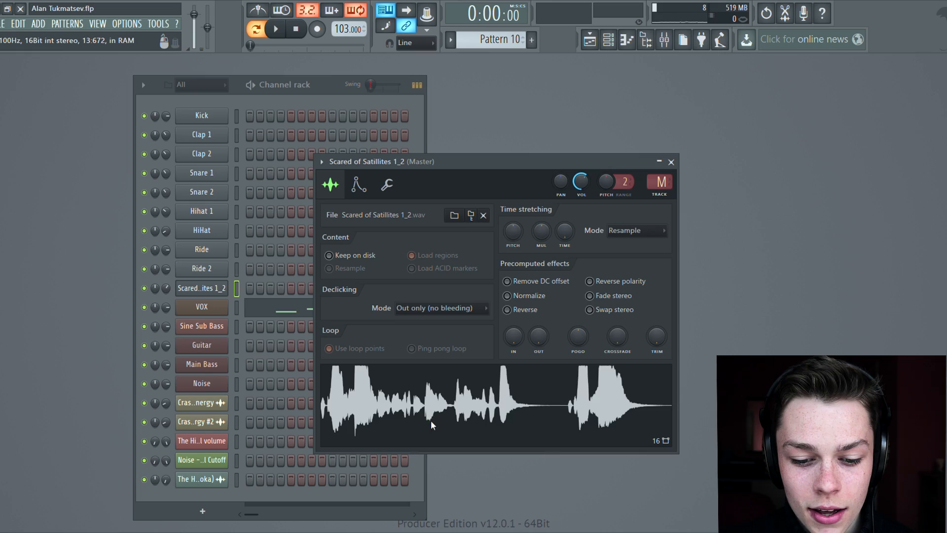
{"action": "double_click", "coordinate": [432, 423]}
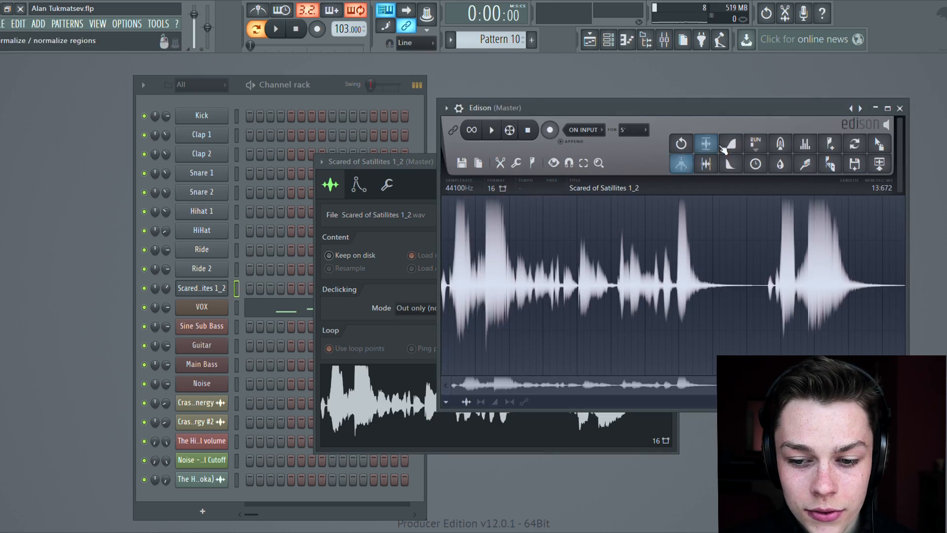
{"action": "left_click_drag", "start_coordinate": [716, 101], "coordinate": [446, 90]}
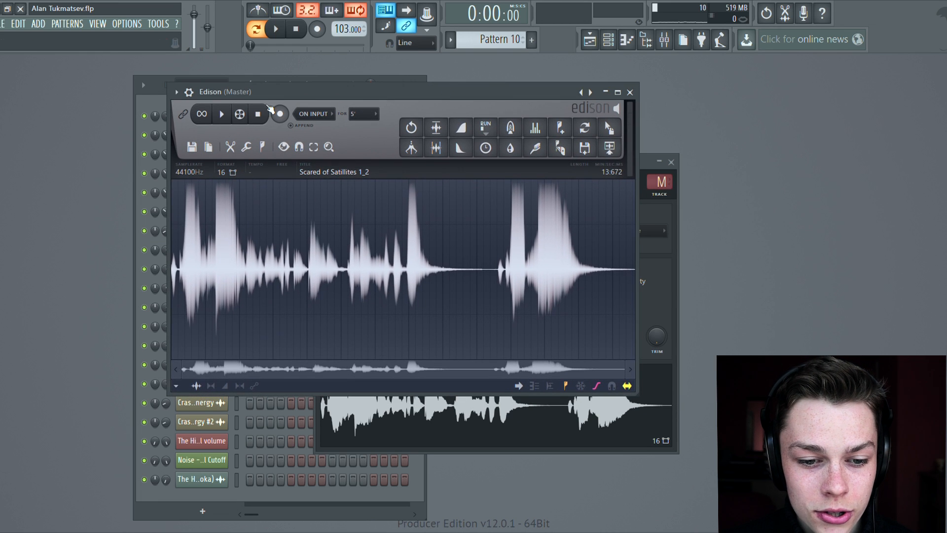
{"action": "left_click", "coordinate": [221, 114]}
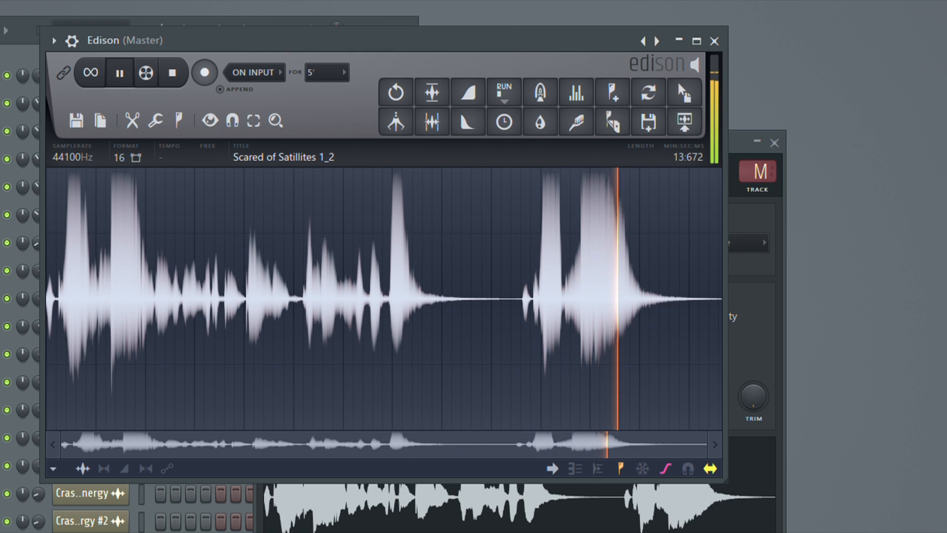
{"action": "left_click", "coordinate": [167, 79]}
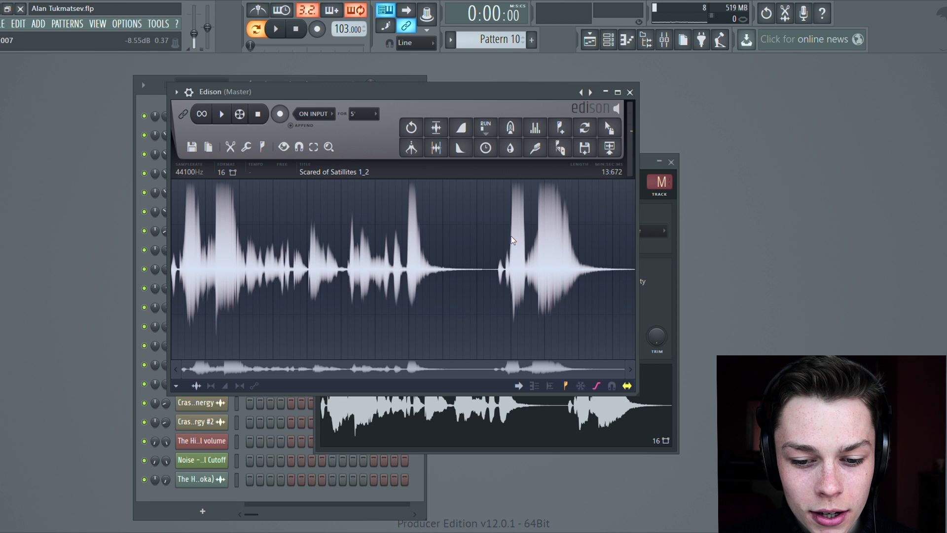
Select the final vocal phrase from 9:992 to 13:672, listen to it, and close Edison
{"action": "left_click", "coordinate": [512, 240]}
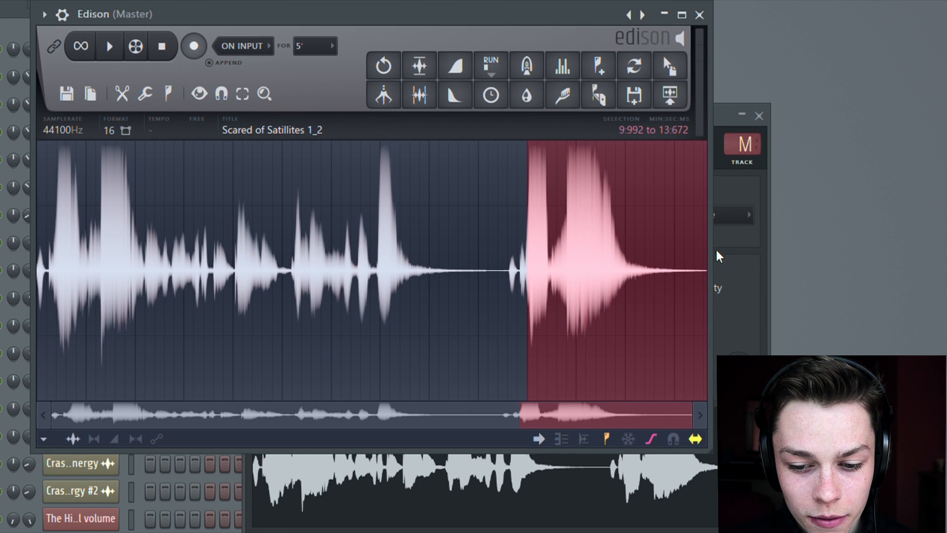
{"action": "key", "text": "space"}
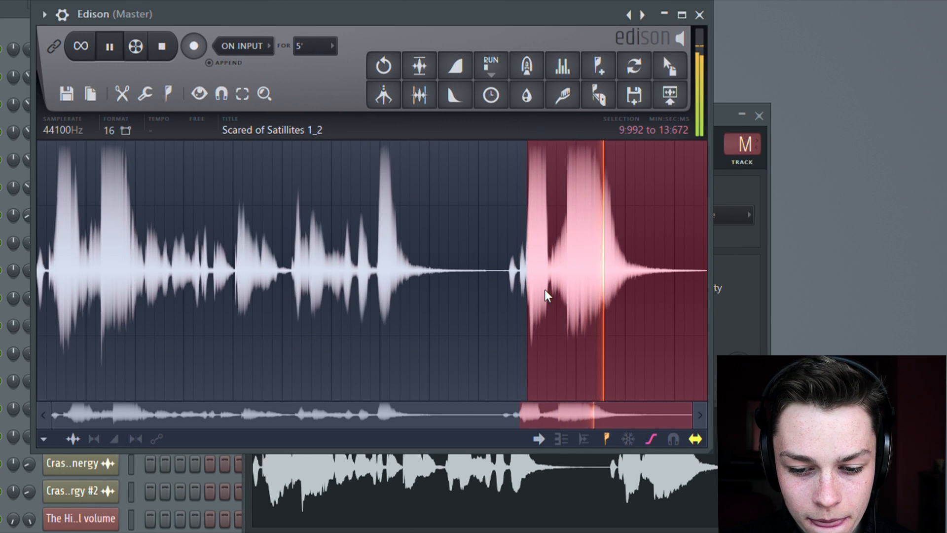
{"action": "key", "text": "space"}
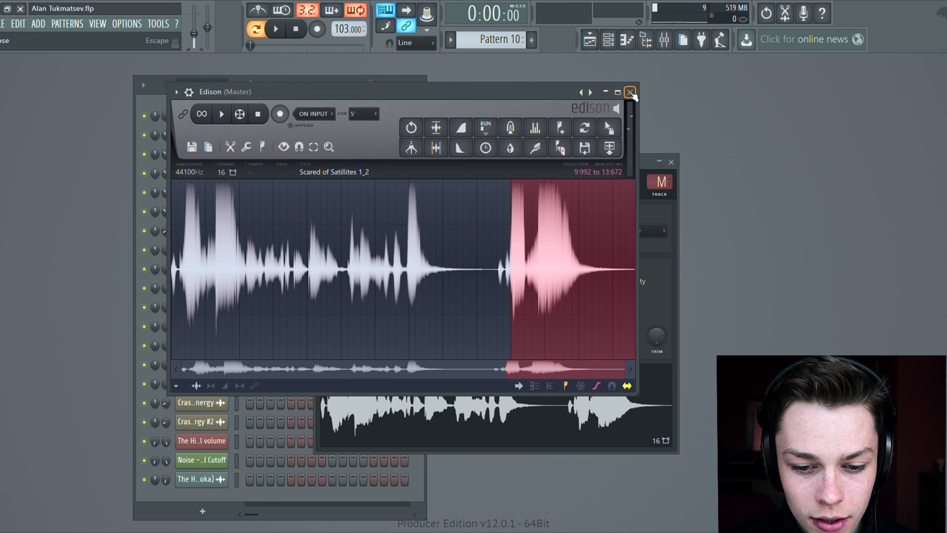
{"action": "left_click", "coordinate": [631, 92]}
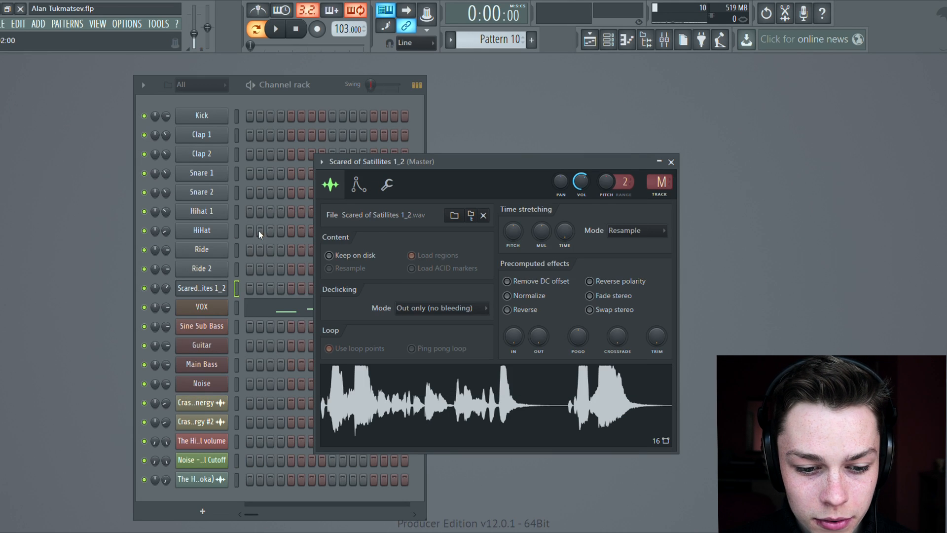
Shorten the release of the VOX channel's volume envelope and play the pattern to hear the change
{"action": "left_click", "coordinate": [206, 307]}
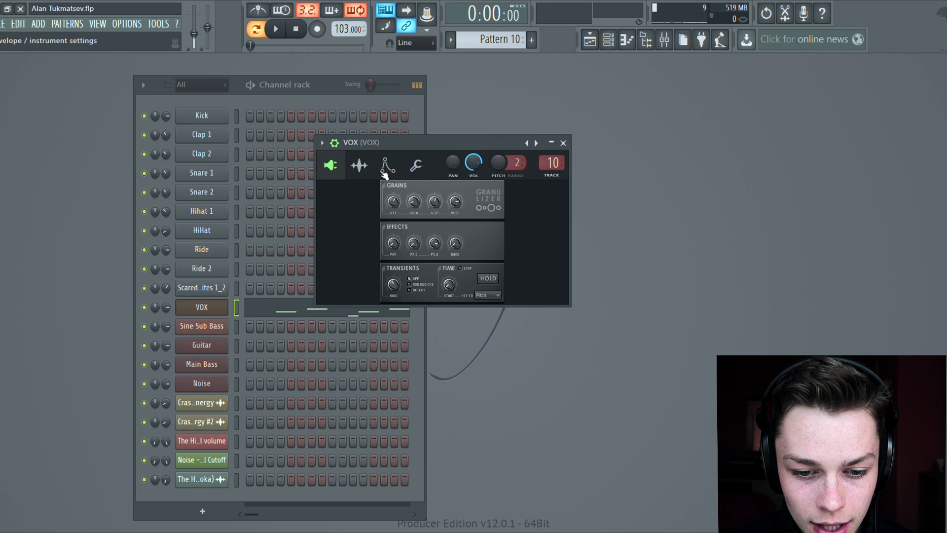
{"action": "left_click", "coordinate": [416, 167]}
{"action": "left_click", "coordinate": [386, 167]}
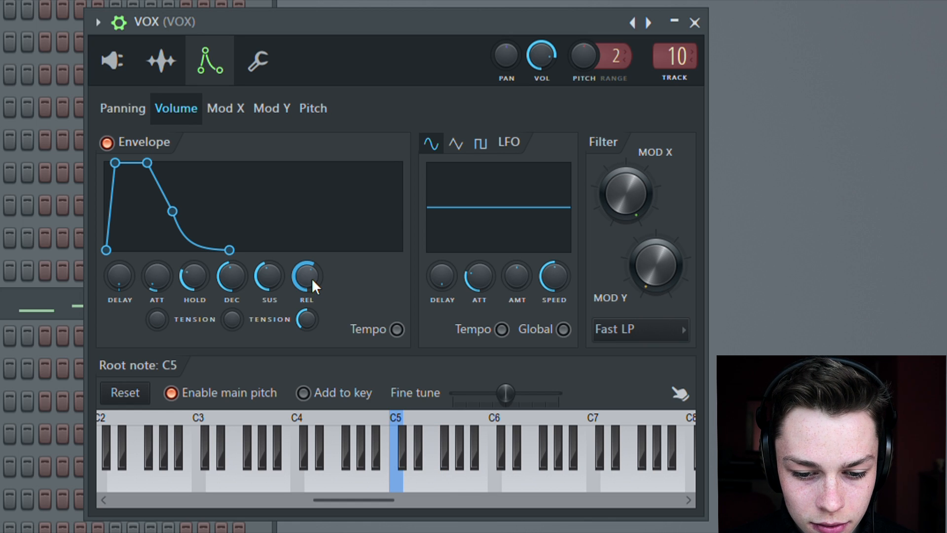
{"action": "scroll", "coordinate": [314, 287], "scroll_direction": "down", "scroll_amount": 3}
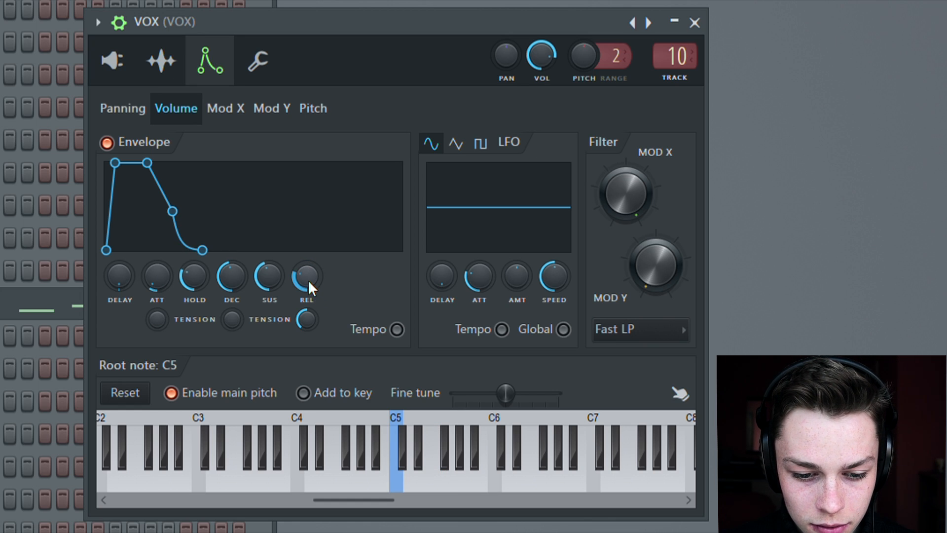
{"action": "mouse_move", "coordinate": [309, 282]}
{"action": "left_mouse_down"}
{"action": "mouse_move", "coordinate": [309, 296]}
{"action": "mouse_move", "coordinate": [309, 284]}
{"action": "left_mouse_up"}
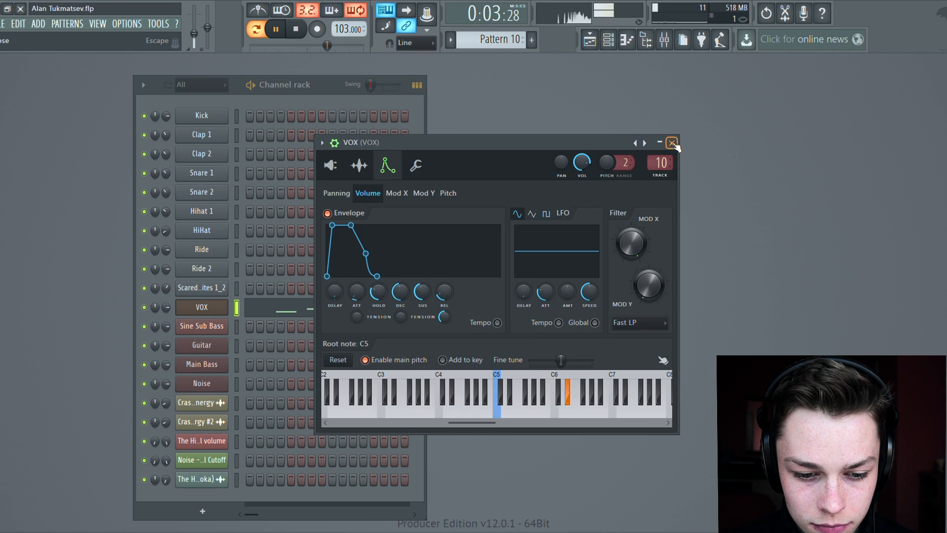
{"action": "left_click", "coordinate": [695, 23]}
{"action": "key", "text": "space"}
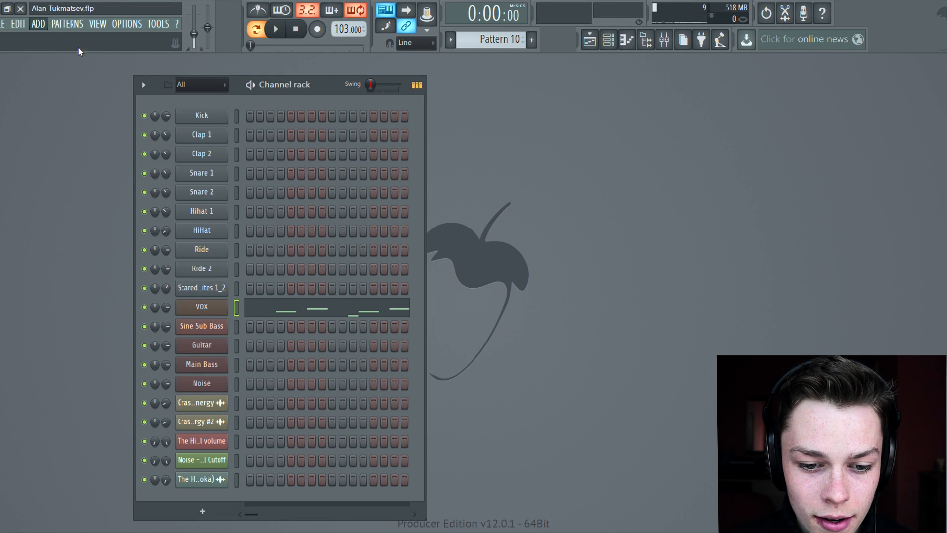
Add a Fruity Granulizer channel and open the Scared of Satillites 1_2 sample in Edison
{"action": "left_click", "coordinate": [223, 392]}
{"action": "left_click", "coordinate": [281, 159]}
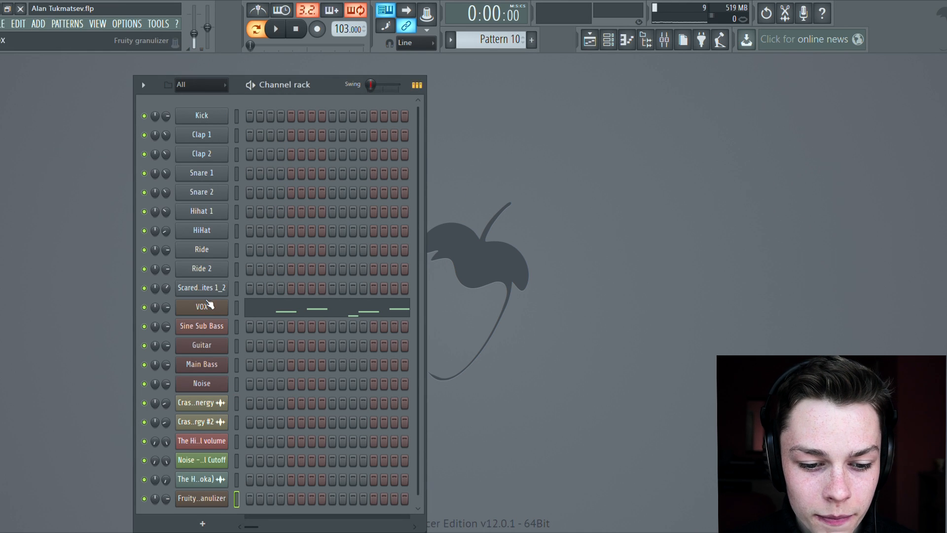
{"action": "left_click", "coordinate": [212, 289]}
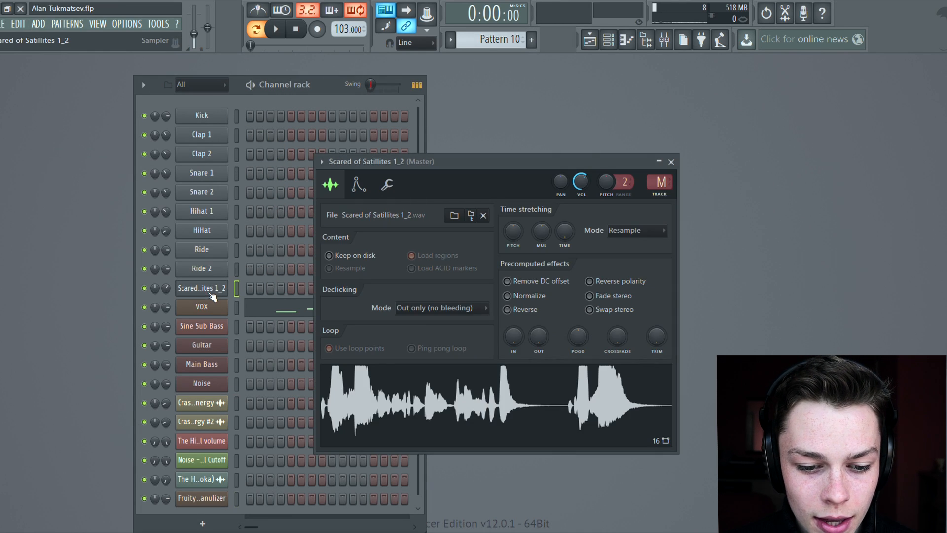
{"action": "double_click", "coordinate": [541, 400]}
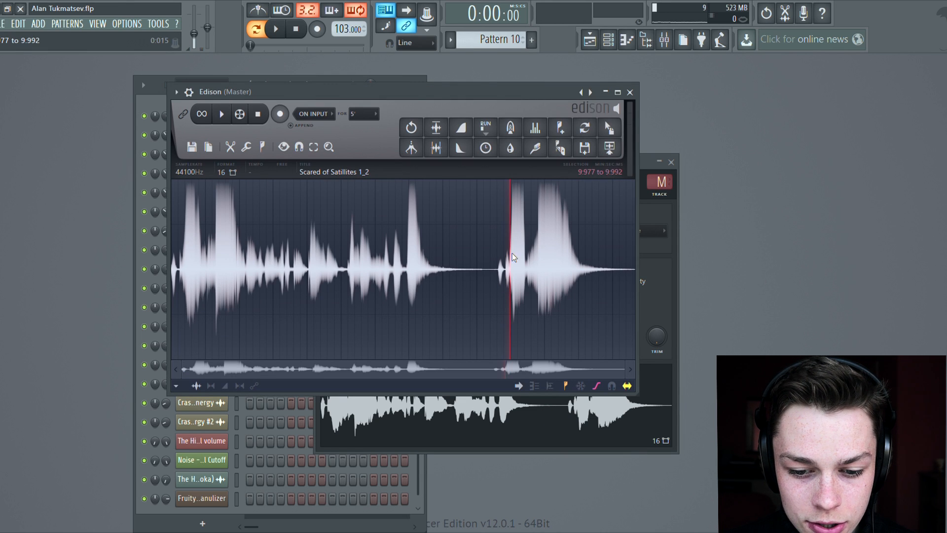
Select the final vocal phrase from 9:946 to 13:672, listen to it, and move Edison clear of the channel rack
{"action": "left_click", "coordinate": [225, 116]}
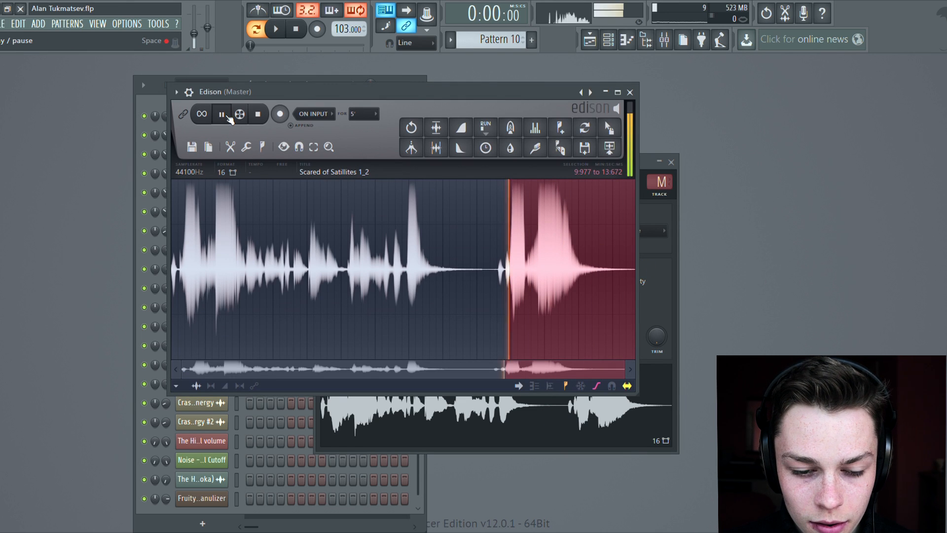
{"action": "left_click_drag", "start_coordinate": [510, 275], "coordinate": [509, 274]}
{"action": "left_click", "coordinate": [258, 115]}
{"action": "left_click_drag", "start_coordinate": [292, 92], "coordinate": [412, 55]}
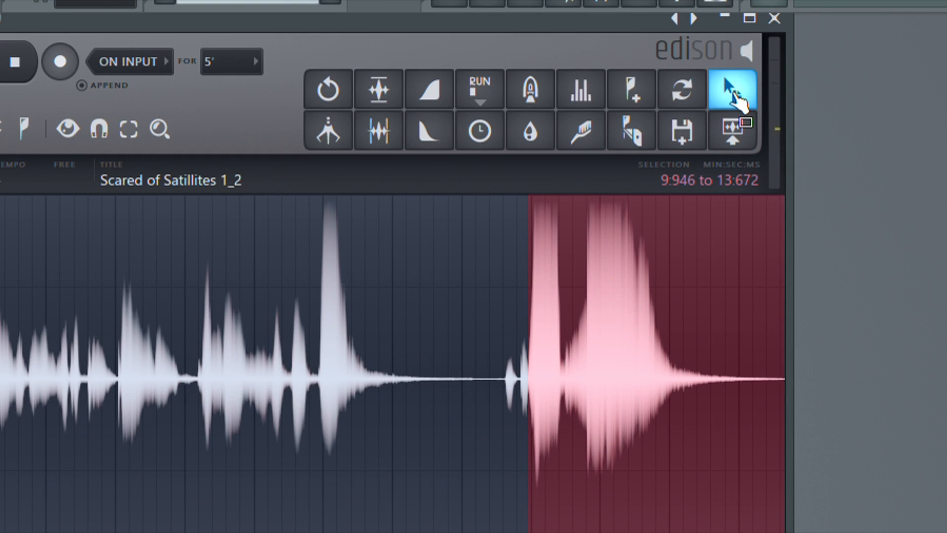
Load the selected vocal phrase from Edison into the new Fruity Granulizer channel and close the open windows
{"action": "left_click_drag", "start_coordinate": [734, 97], "coordinate": [260, 532]}
{"action": "left_click_drag", "start_coordinate": [197, 502], "coordinate": [198, 500]}
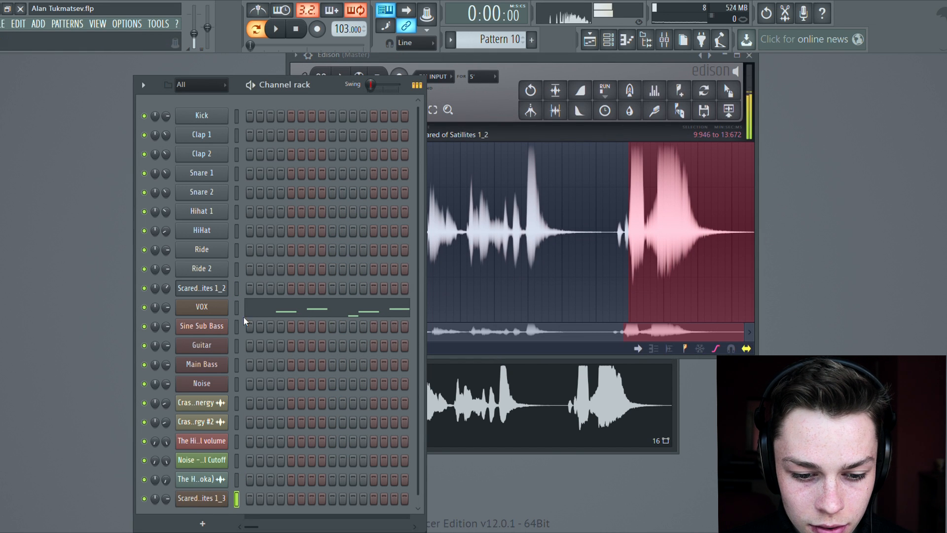
{"action": "left_click", "coordinate": [114, 163]}
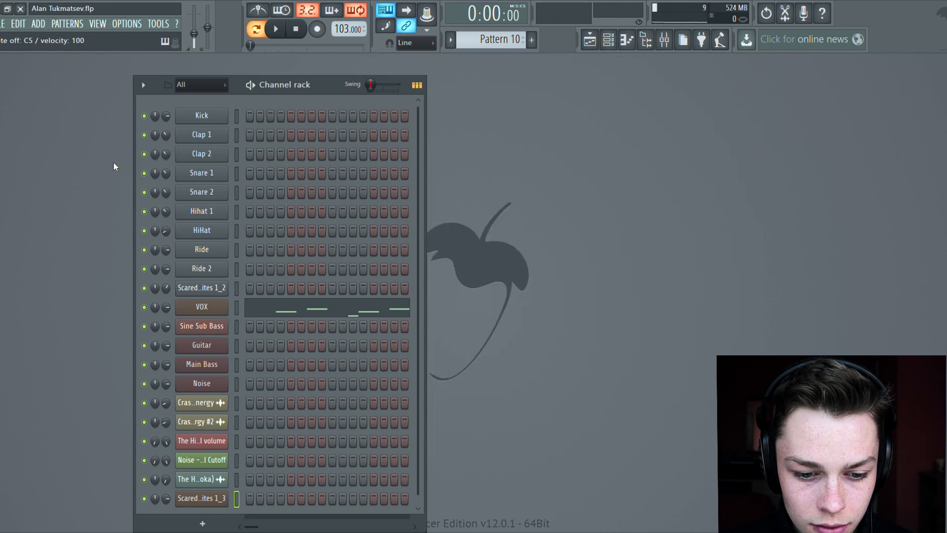
Audition the VOX channel and the new Scared of Satillites 1_3 channel by playing the C5 note
{"action": "left_click", "coordinate": [236, 308]}
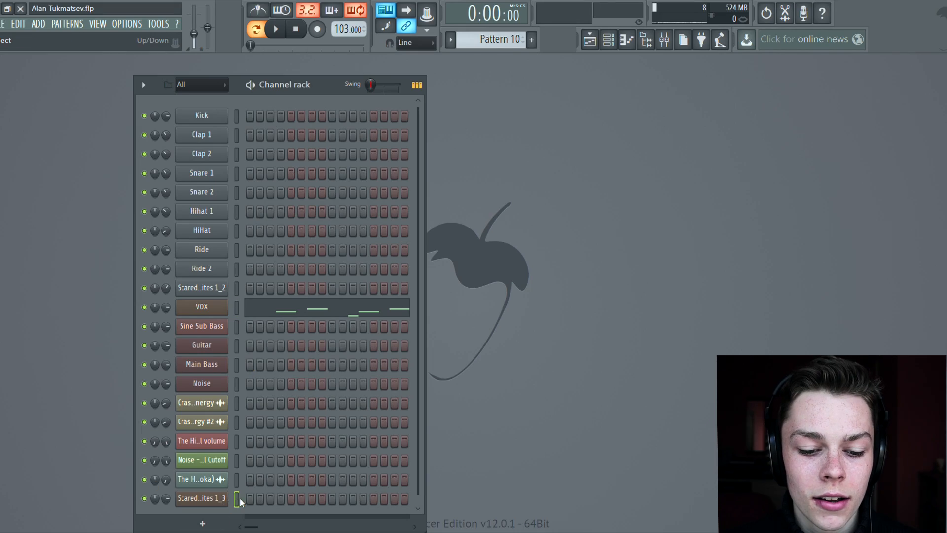
{"action": "key", "text": "q"}
{"action": "key", "text": "q"}
Enable the volume envelope on the Scared of Satillites 1_3 channel and reduce its attack to nearly zero
{"action": "left_click", "coordinate": [220, 502]}
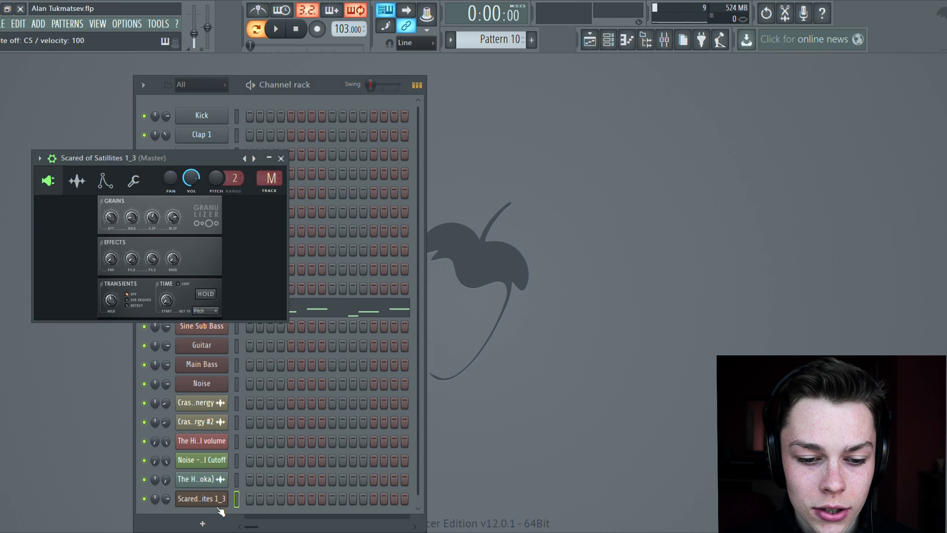
{"action": "left_click_drag", "start_coordinate": [185, 155], "coordinate": [418, 111]}
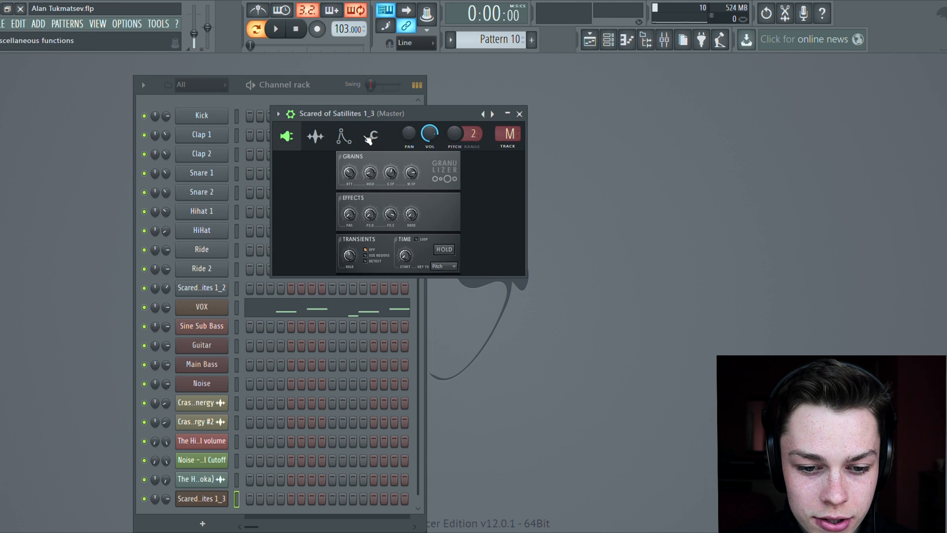
{"action": "left_click", "coordinate": [350, 139]}
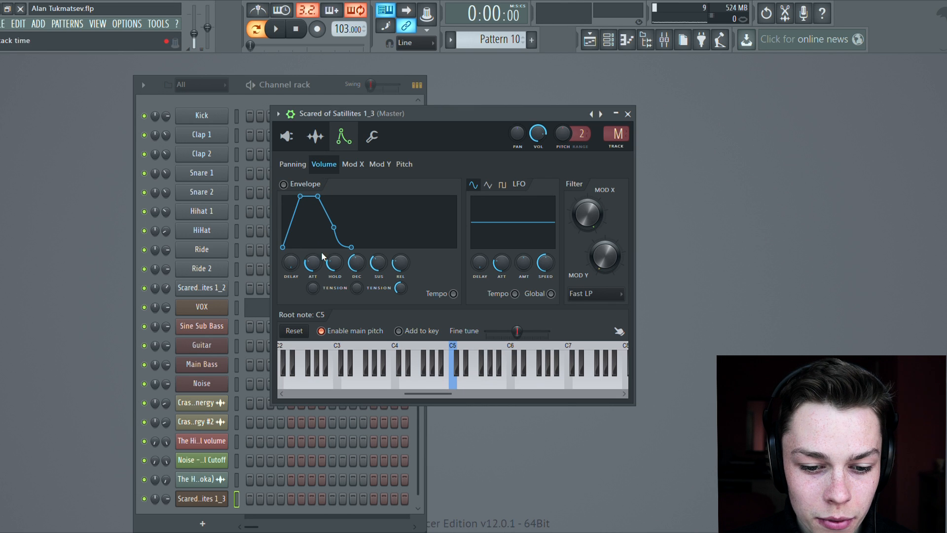
{"action": "left_click_drag", "start_coordinate": [310, 275], "coordinate": [310, 306]}
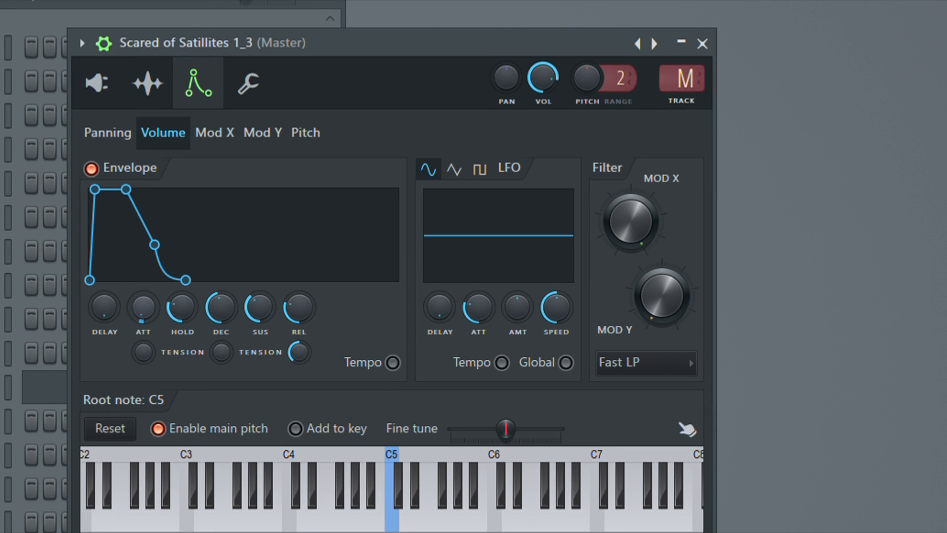
Fine-tune the short attack of the channel's volume envelope, shorten its release, and test the envelope on the C5 note
{"action": "left_click_drag", "start_coordinate": [144, 306], "coordinate": [143, 305]}
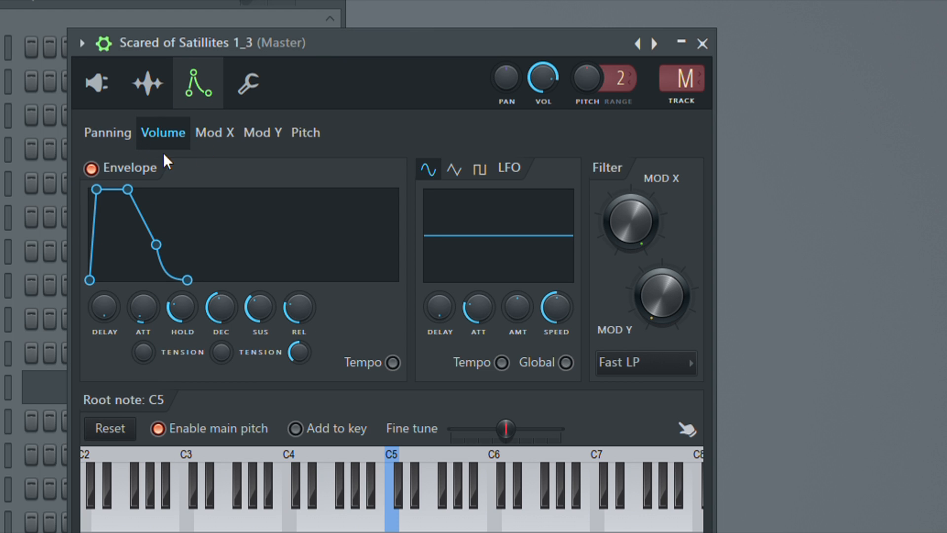
{"action": "left_click_drag", "start_coordinate": [315, 42], "coordinate": [333, 19]}
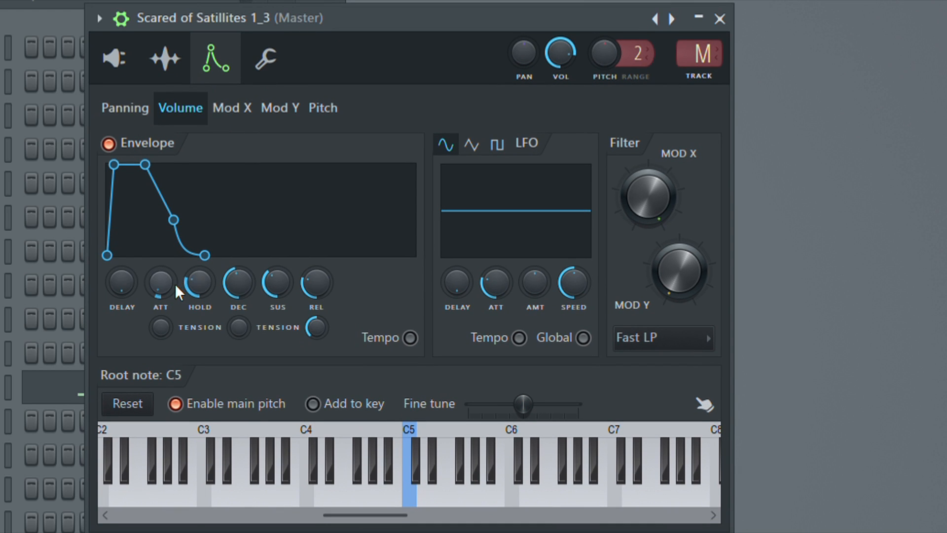
{"action": "scroll", "coordinate": [164, 280], "scroll_direction": "down", "scroll_amount": 2}
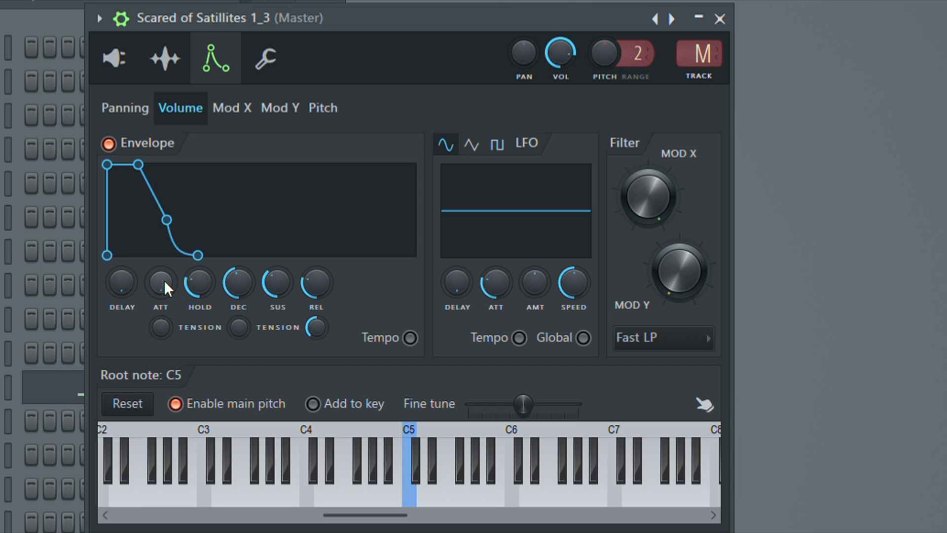
{"action": "scroll", "coordinate": [164, 281], "scroll_direction": "up", "scroll_amount": 2}
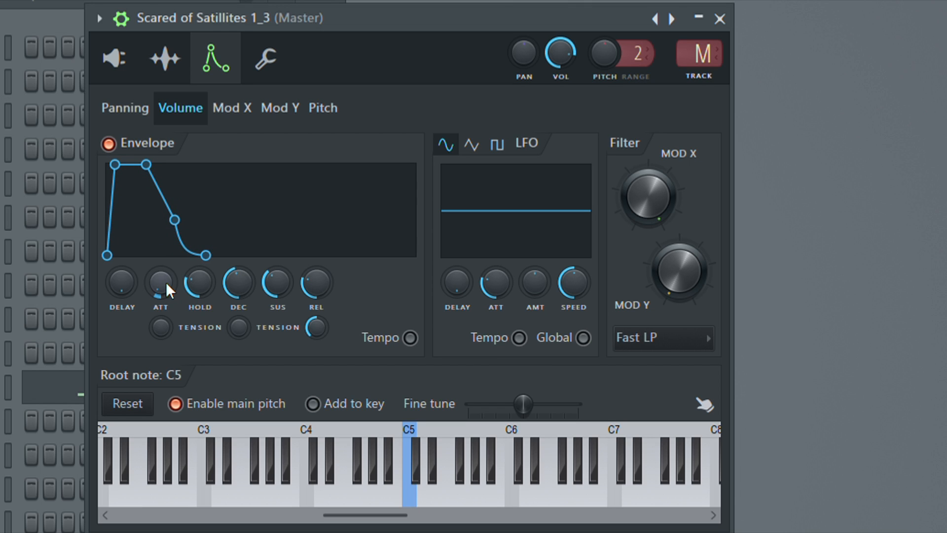
{"action": "scroll", "coordinate": [322, 285], "scroll_direction": "down", "scroll_amount": 2}
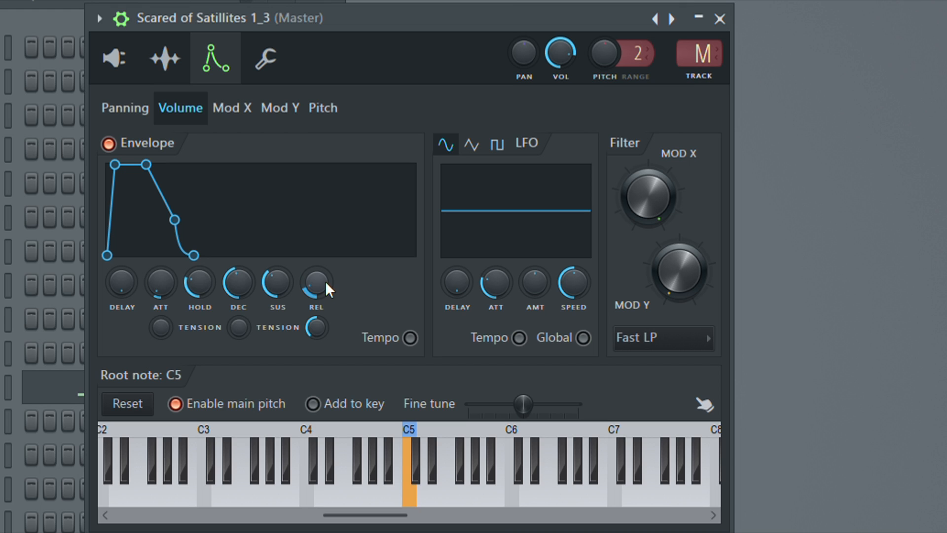
Adjust the time gate and turn on arpeggiator Slide, then close the channel window after checking its sample and Granulizer settings
{"action": "left_click", "coordinate": [256, 67]}
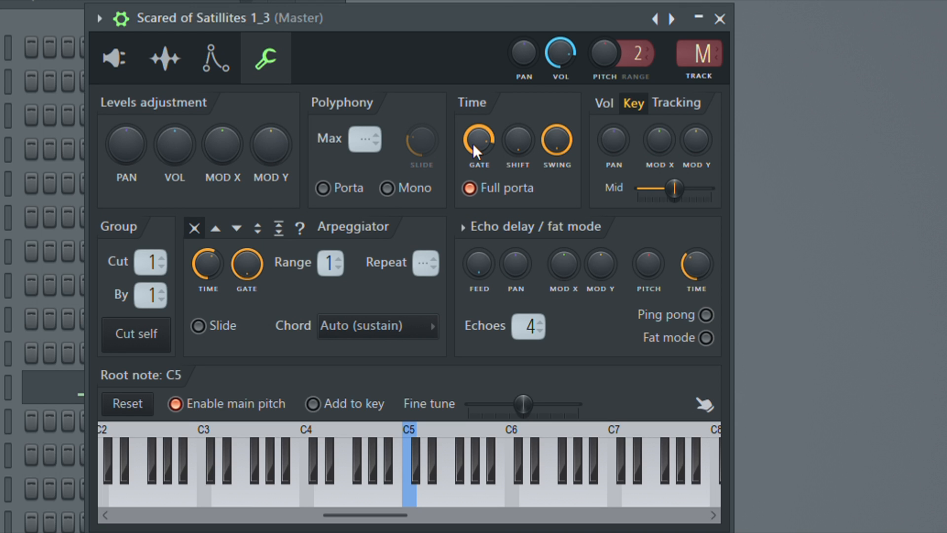
{"action": "left_click_drag", "start_coordinate": [475, 150], "coordinate": [475, 124]}
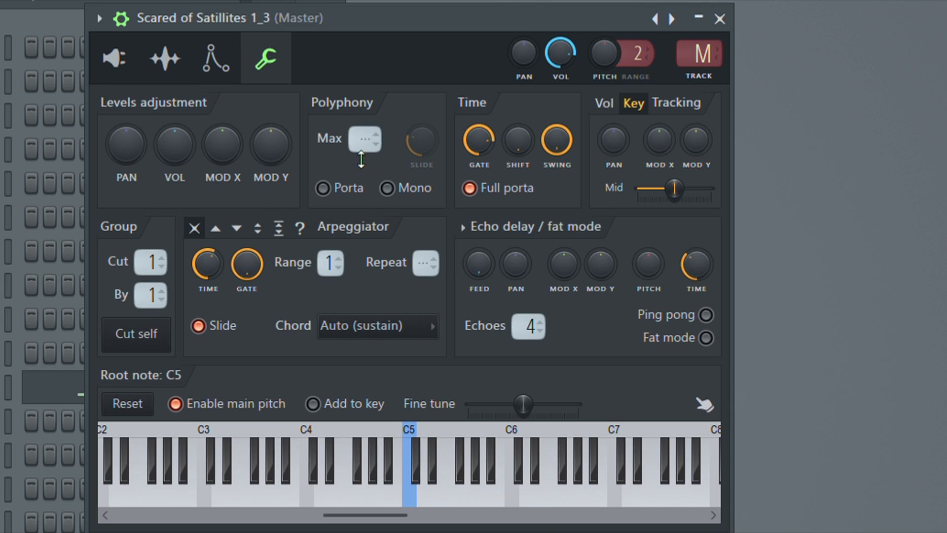
{"action": "left_click", "coordinate": [225, 66]}
{"action": "left_click", "coordinate": [186, 67]}
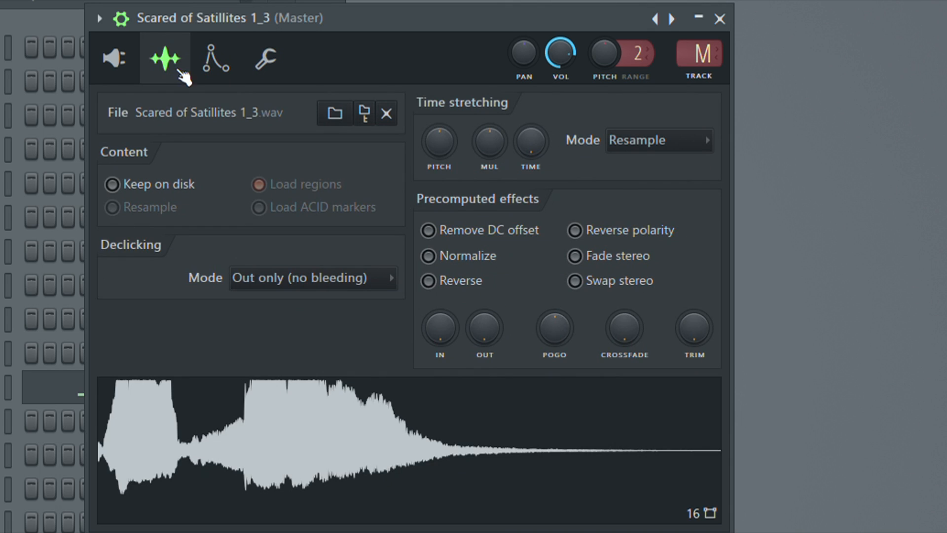
{"action": "left_click", "coordinate": [114, 58]}
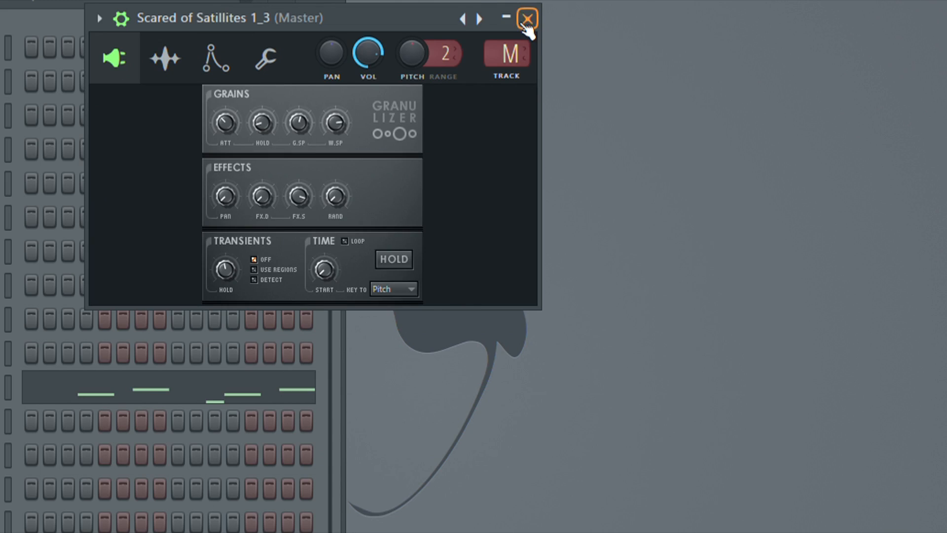
{"action": "left_click", "coordinate": [720, 19]}
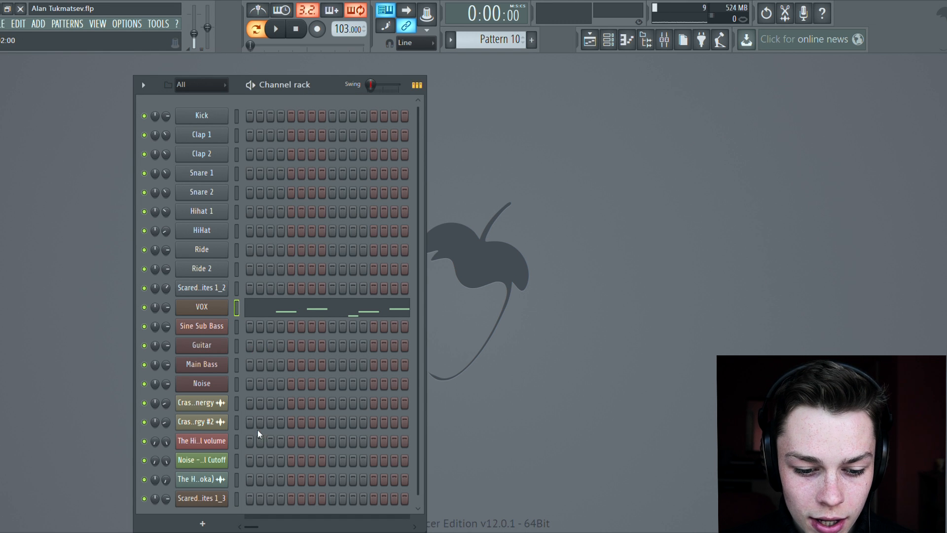
Paste the VOX notes into the Scared of Satillites 1_3 channel, mute VOX, and play Pattern 10
{"action": "key", "text": "ctrl+v"}
{"action": "left_click", "coordinate": [146, 307]}
{"action": "key", "text": "space"}
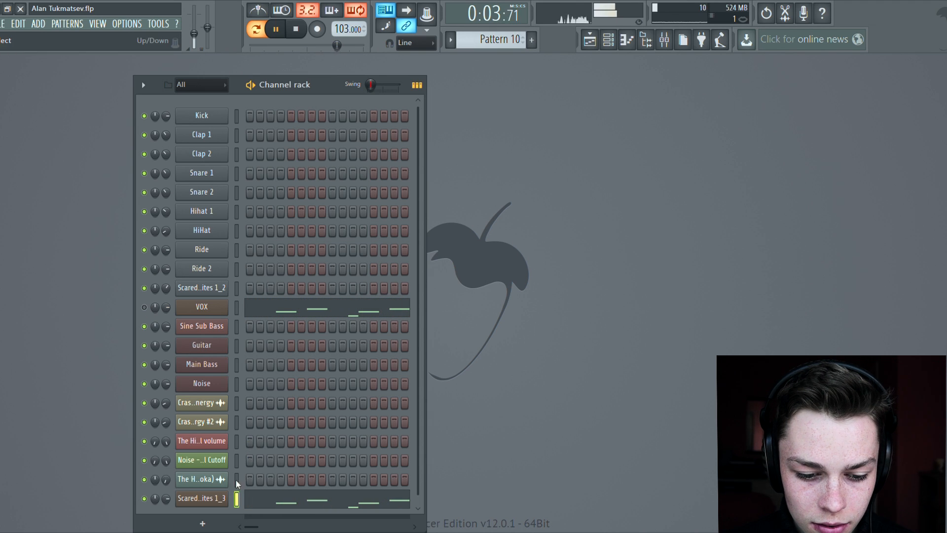
Stop playback and increase the grain attack in the Scared of Satillites 1_3 channel's Granulizer
{"action": "key", "text": "space"}
{"action": "left_click", "coordinate": [219, 499]}
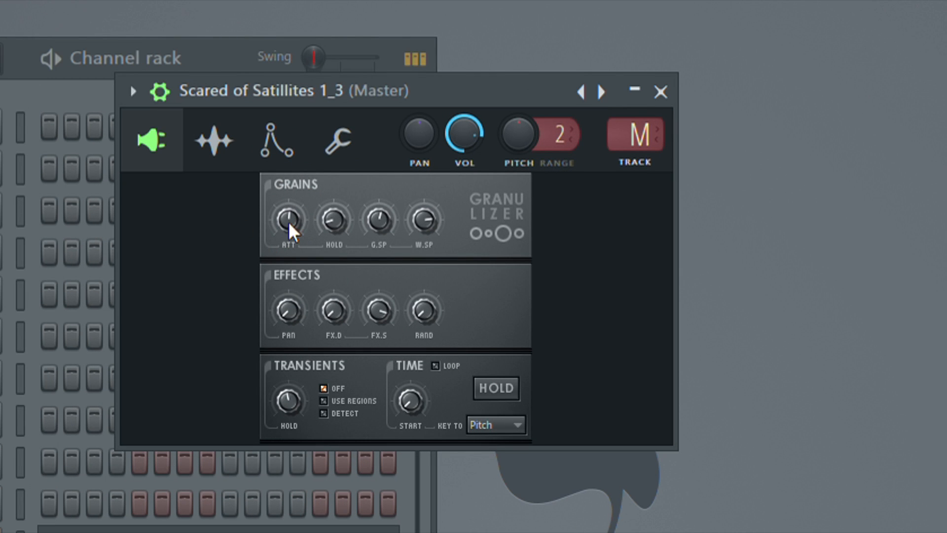
{"action": "left_click_drag", "start_coordinate": [293, 212], "coordinate": [294, 202]}
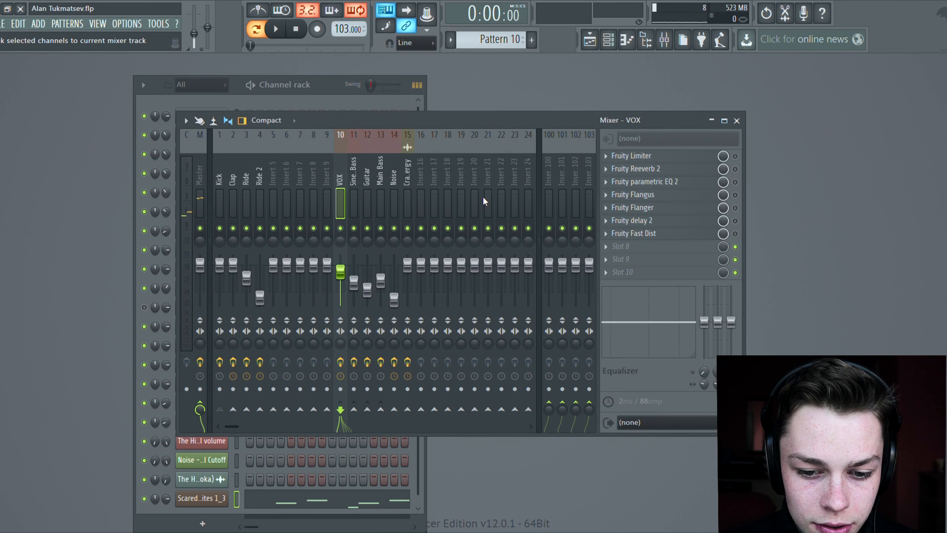
Move the mixer clear of the channel names, enable Fruity Limiter on the VOX track, and review its settings
{"action": "left_click_drag", "start_coordinate": [441, 127], "coordinate": [521, 102]}
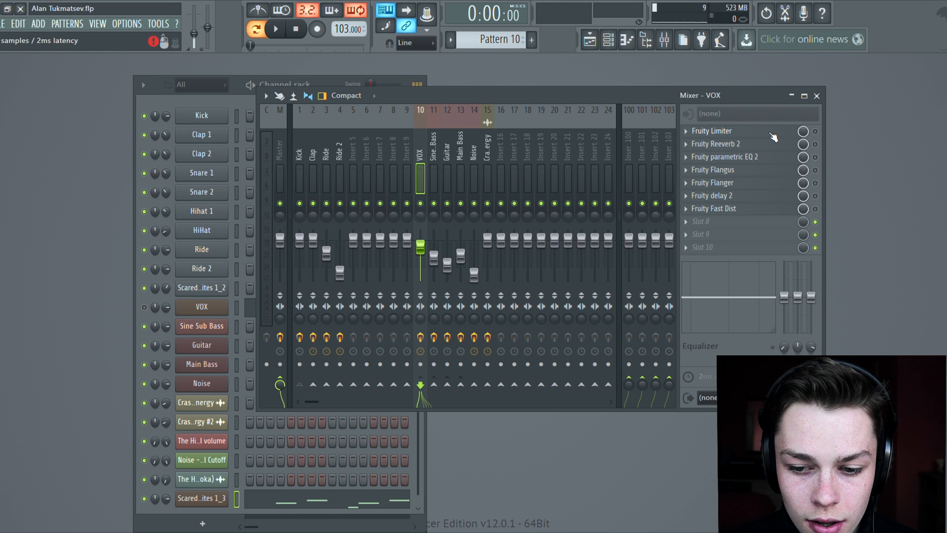
{"action": "left_click", "coordinate": [815, 132]}
{"action": "left_click", "coordinate": [778, 132]}
{"action": "left_click_drag", "start_coordinate": [233, 207], "coordinate": [423, 138]}
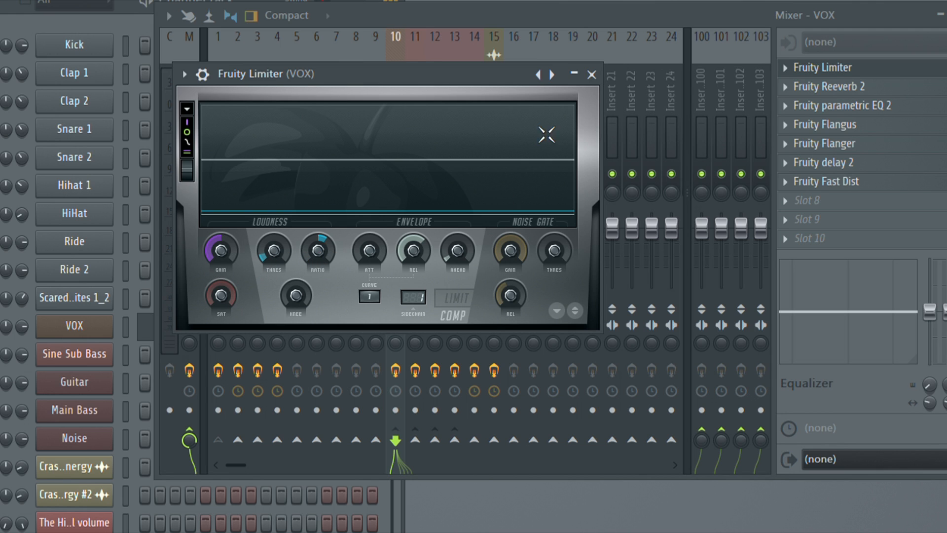
{"action": "left_click", "coordinate": [592, 74]}
Examine the Fruity Reeverb 2 settings on the VOX mixer track and close the effect window
{"action": "left_click", "coordinate": [839, 87]}
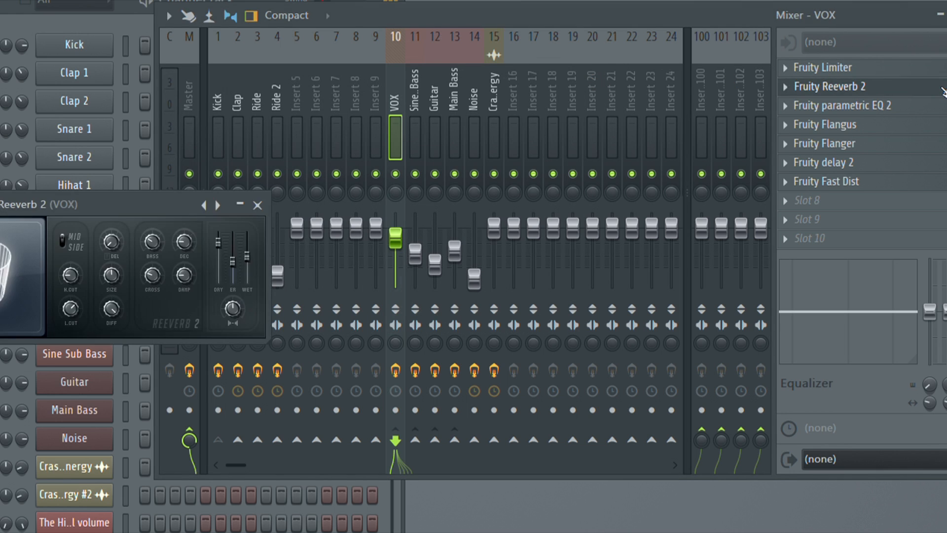
{"action": "left_click_drag", "start_coordinate": [164, 204], "coordinate": [390, 154]}
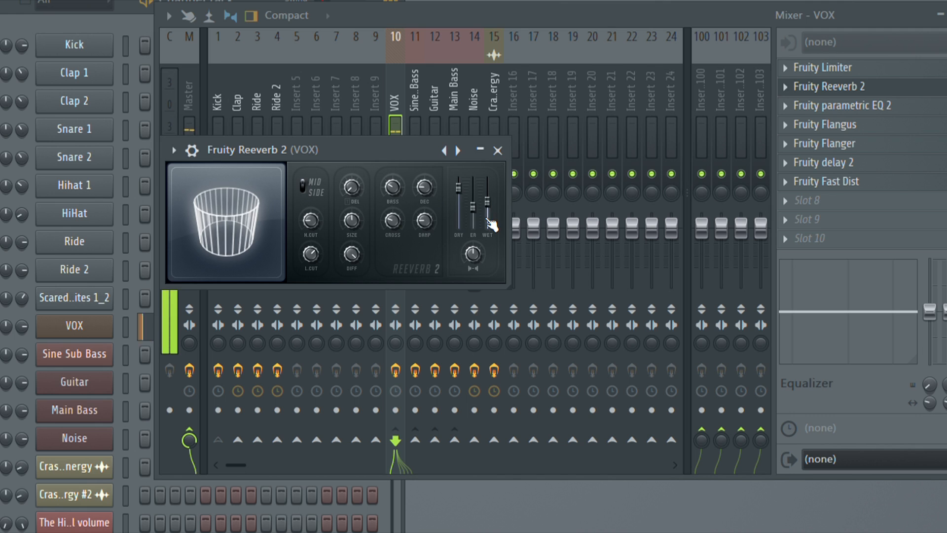
{"action": "left_click_drag", "start_coordinate": [422, 149], "coordinate": [457, 115]}
{"action": "left_click", "coordinate": [535, 115]}
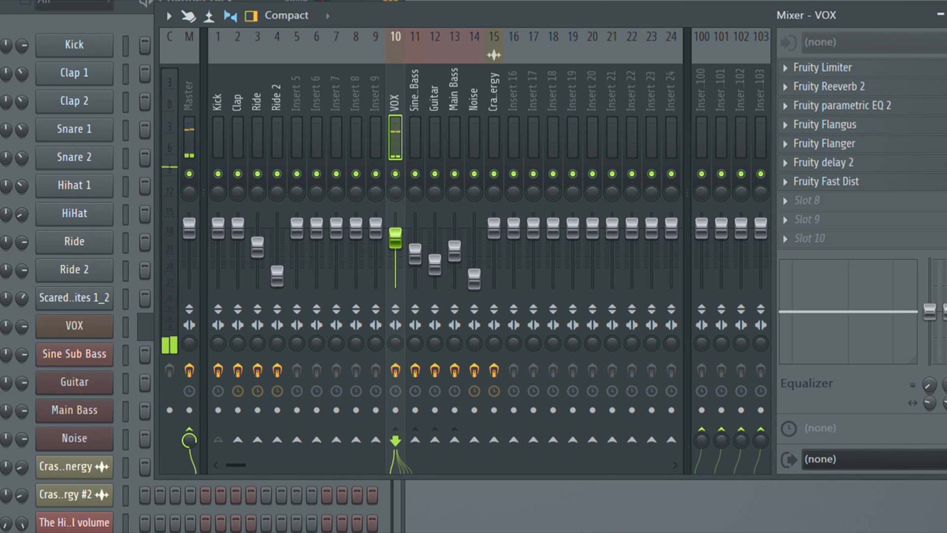
Examine the Fruity parametric EQ 2 curve on the VOX mixer track while the sound plays
{"action": "left_click", "coordinate": [917, 110]}
{"action": "left_click_drag", "start_coordinate": [64, 36], "coordinate": [519, 36]}
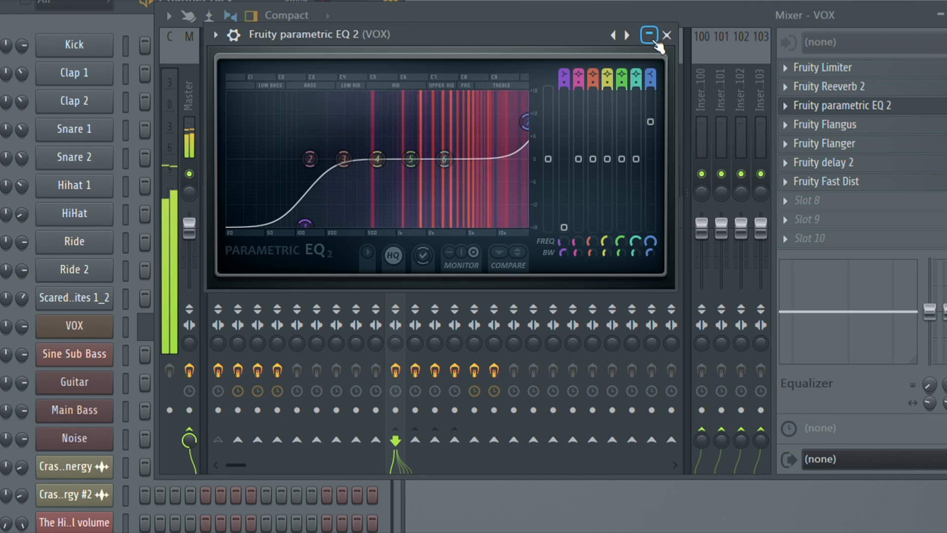
{"action": "left_click", "coordinate": [667, 35]}
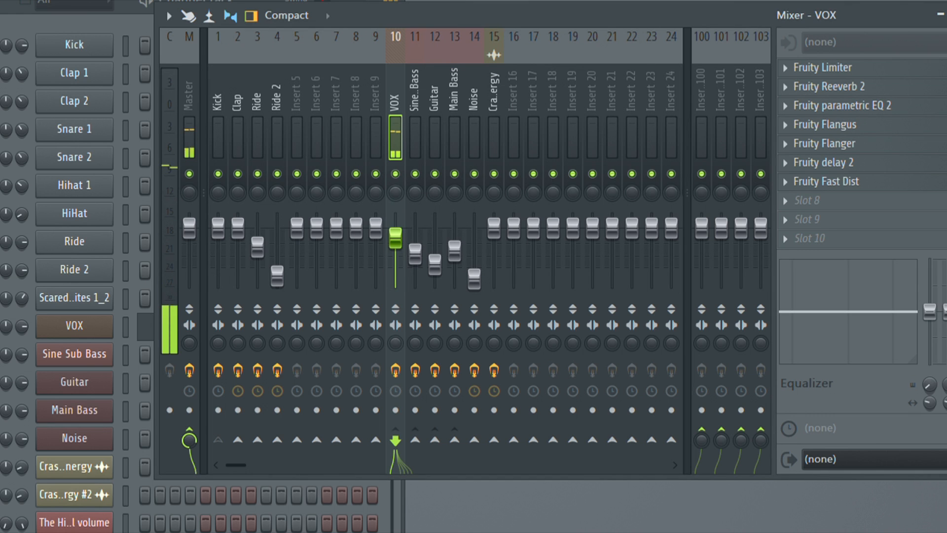
Examine the Fruity Flangus and Fruity Flanger settings on the VOX mixer track
{"action": "left_click", "coordinate": [925, 125]}
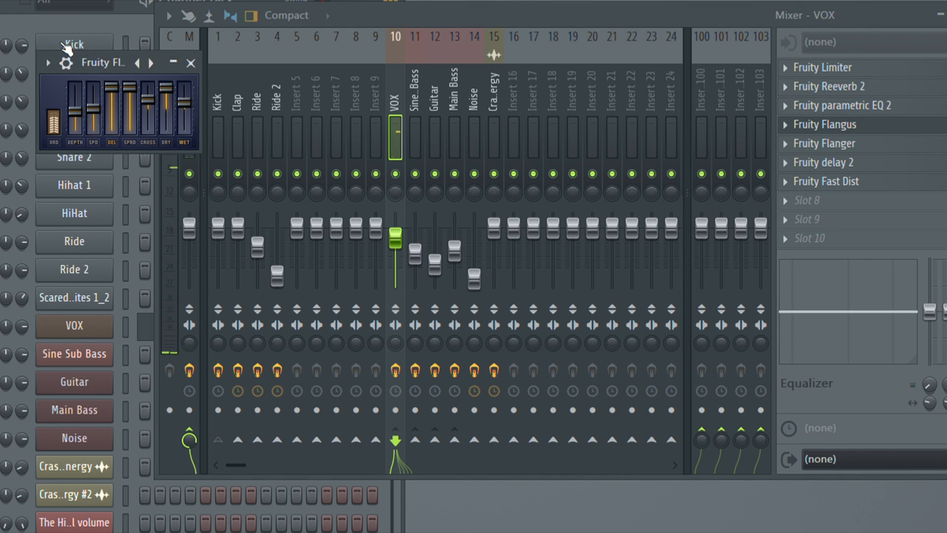
{"action": "left_click_drag", "start_coordinate": [90, 66], "coordinate": [326, 67]}
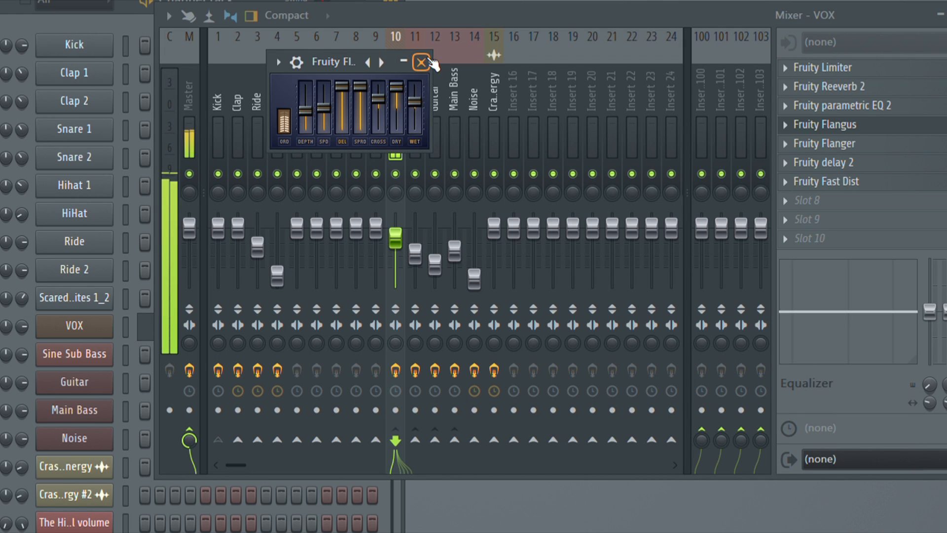
{"action": "left_click", "coordinate": [422, 62]}
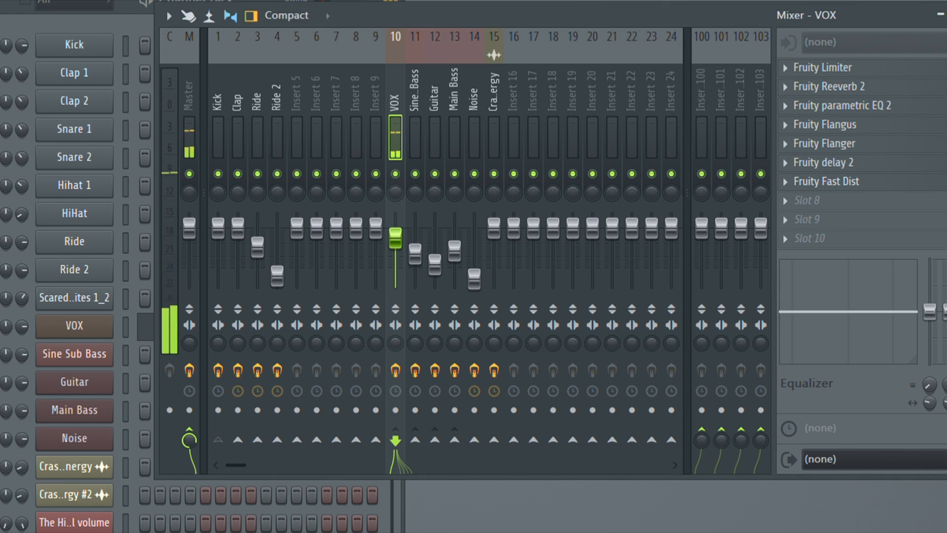
{"action": "left_click", "coordinate": [842, 143]}
{"action": "left_click_drag", "start_coordinate": [238, 17], "coordinate": [471, 64]}
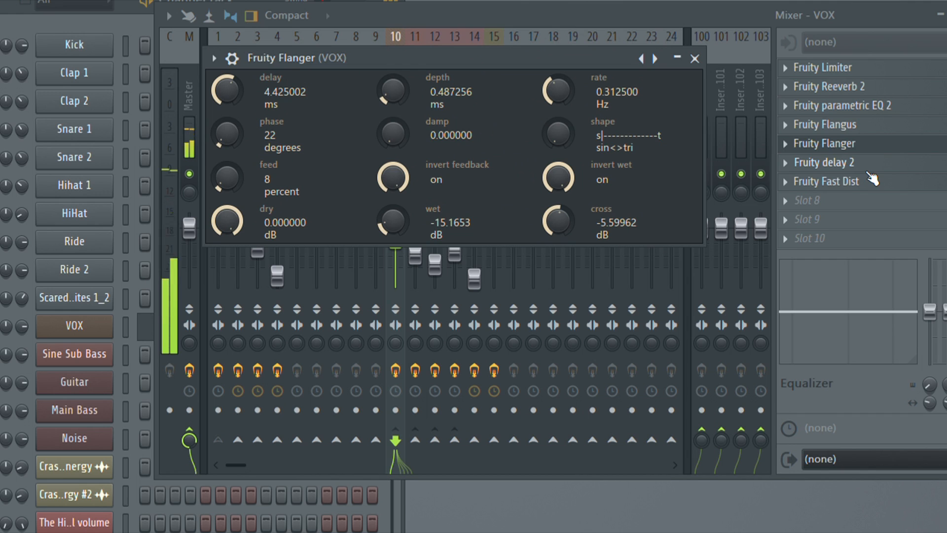
Examine the Fruity delay 2 and Fruity Fast Dist settings on the VOX mixer track
{"action": "left_click", "coordinate": [932, 163]}
{"action": "left_click_drag", "start_coordinate": [7, 101], "coordinate": [547, 106]}
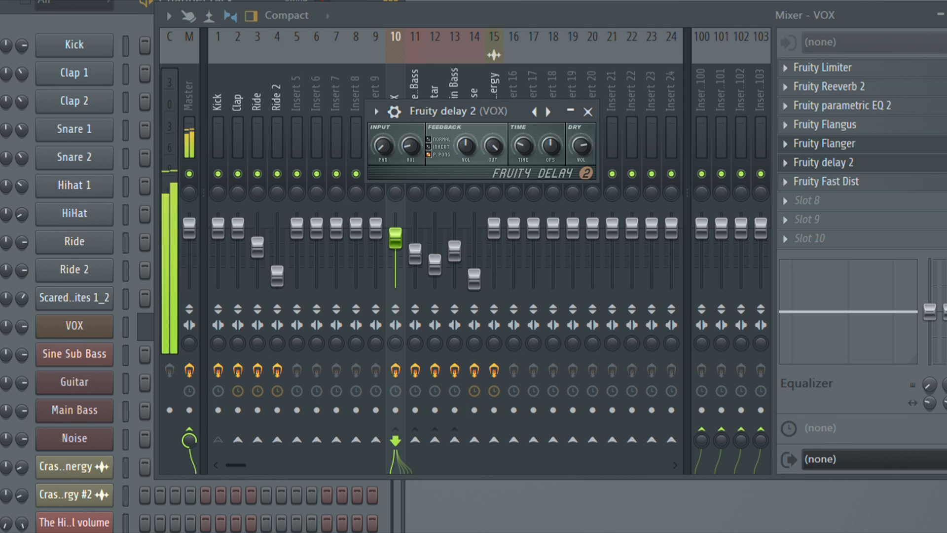
{"action": "left_click", "coordinate": [589, 112]}
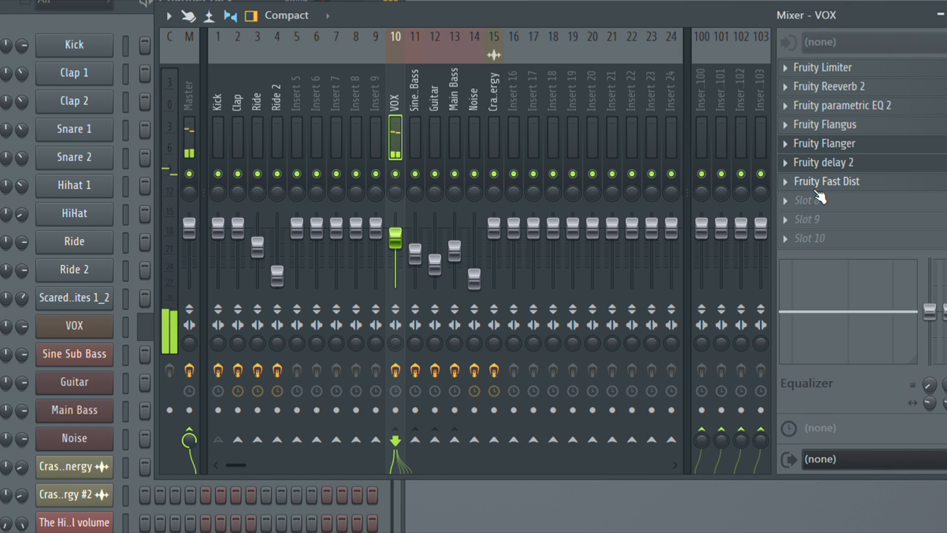
{"action": "left_click", "coordinate": [829, 183]}
{"action": "left_click_drag", "start_coordinate": [1, 131], "coordinate": [425, 118]}
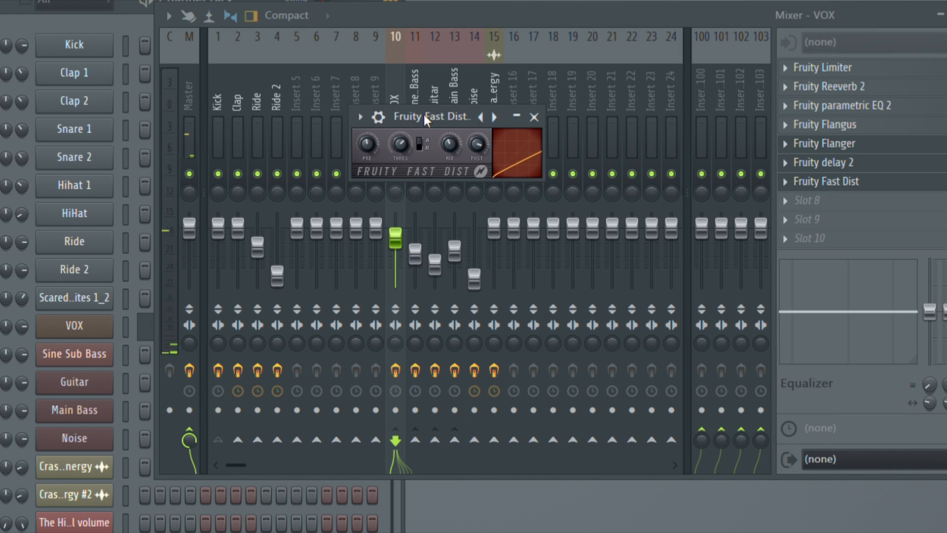